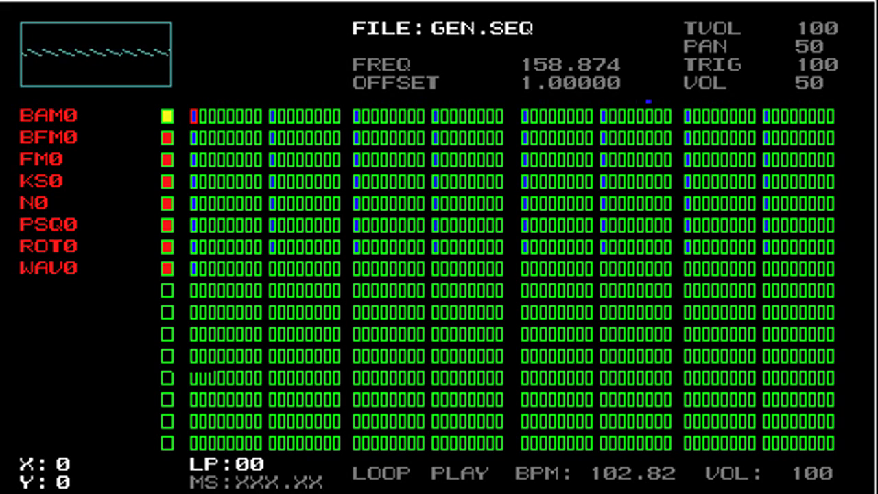
# Step: Switch to loop 99 and place triggers on the first two steps of the BAM0 track
pyautogui.press('pagedown')
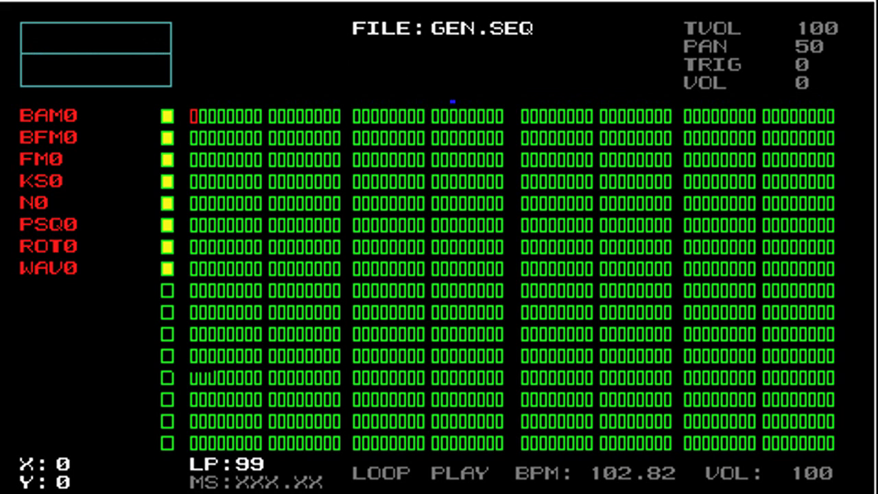
pyautogui.press('Return')
pyautogui.press('Right')
pyautogui.press('Return')
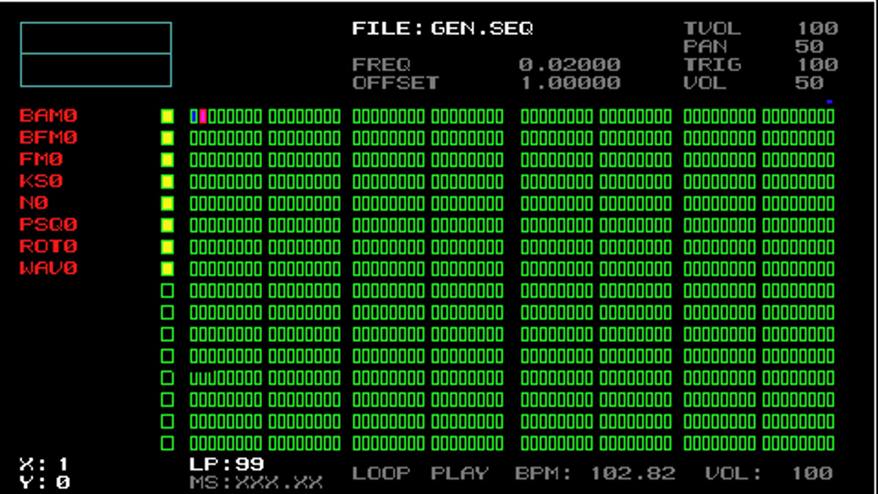
# Step: Set the frequency of the BAM0 track's first step to 82.02
pyautogui.press('Left')
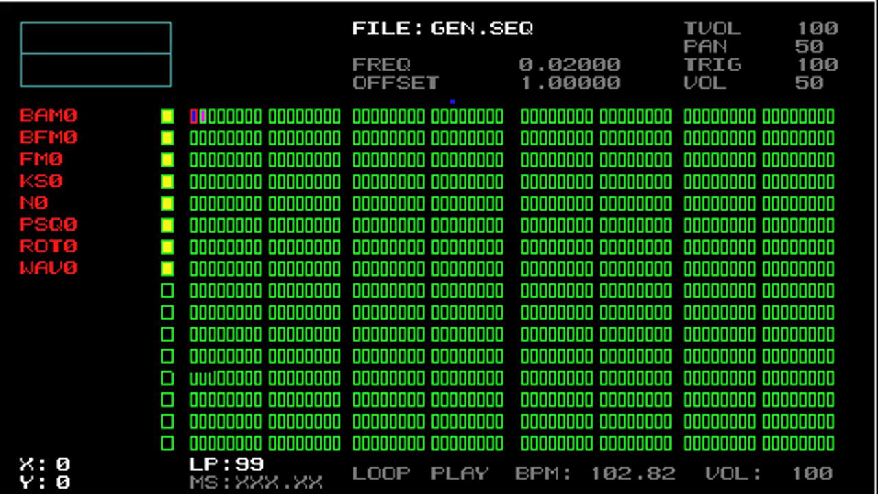
pyautogui.press('Right')
pyautogui.press('Left')
pyautogui.press('f')
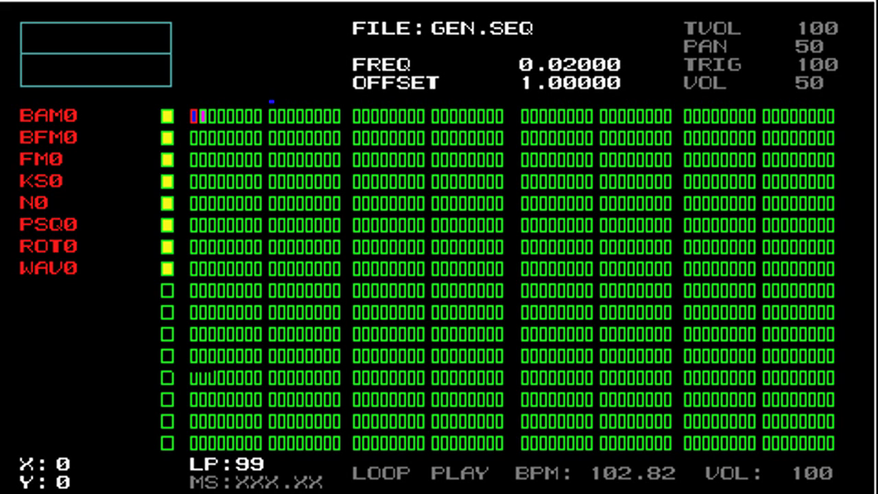
pyautogui.scroll(5, 72, 98)
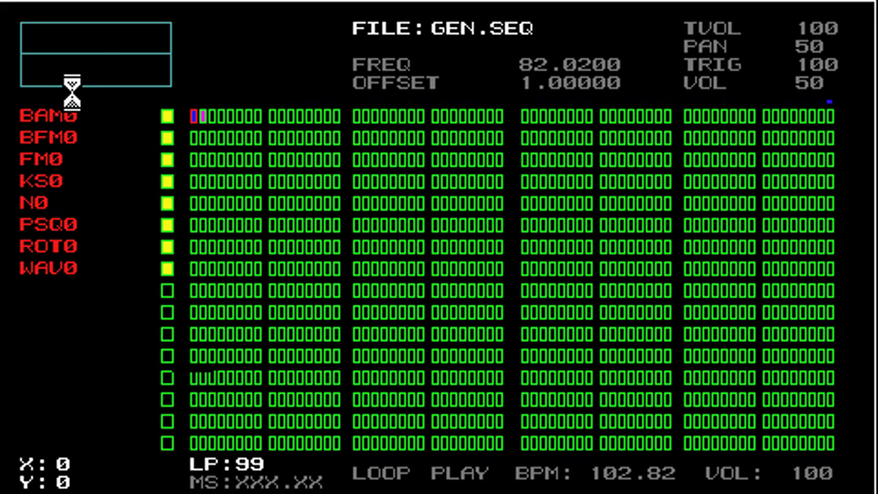
# Step: Fill the BAM0 track from its second step onward using a fill step of 1
pyautogui.press('Right')
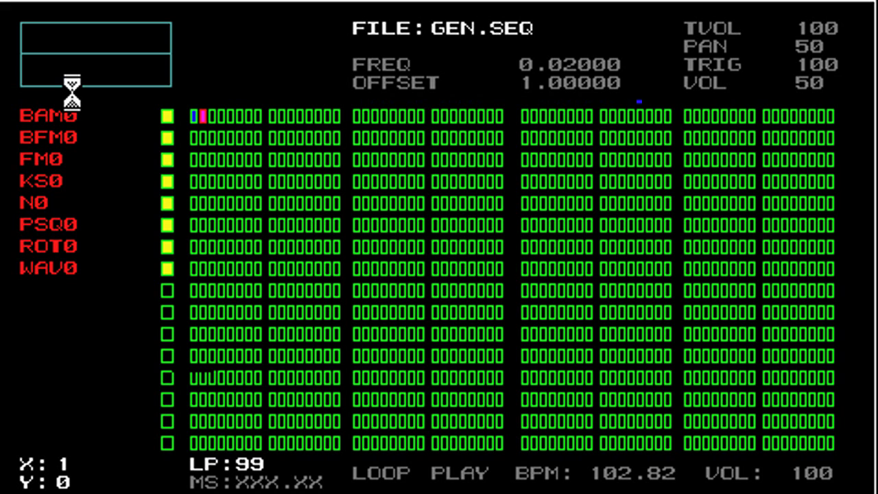
pyautogui.press('Return')
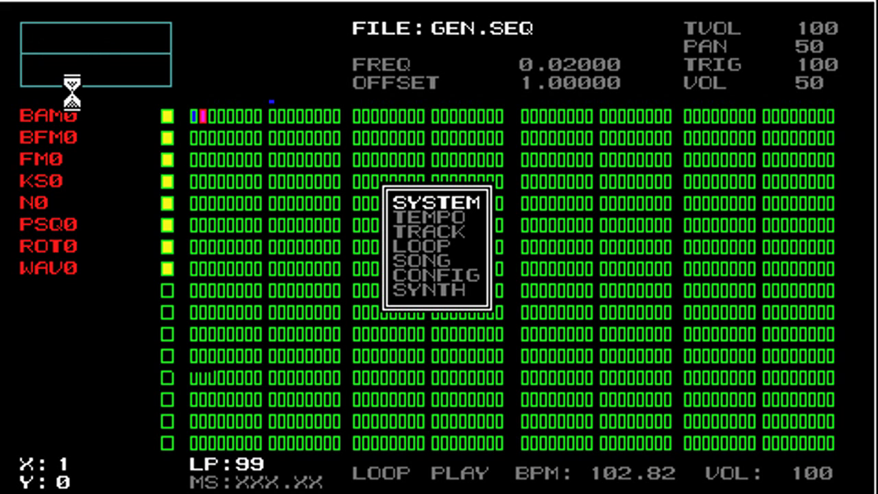
pyautogui.press('Down')
pyautogui.press('Down')
pyautogui.press('Return')
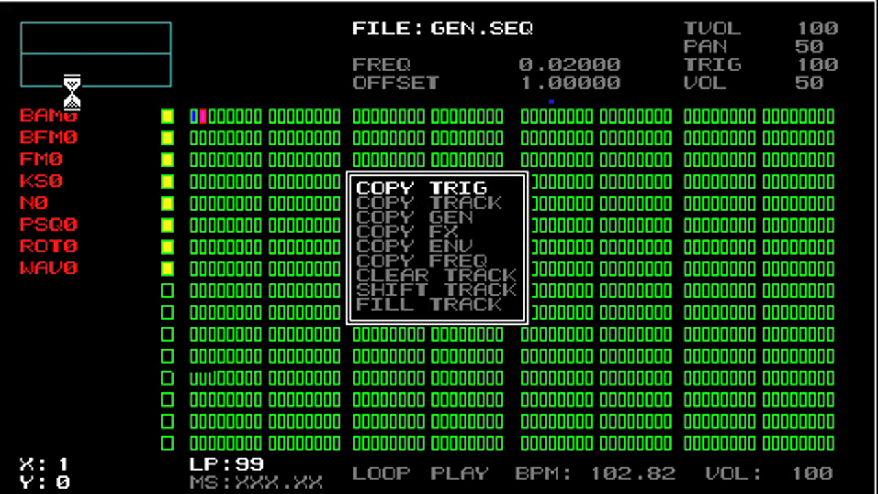
pyautogui.press('Up')
pyautogui.press('Return')
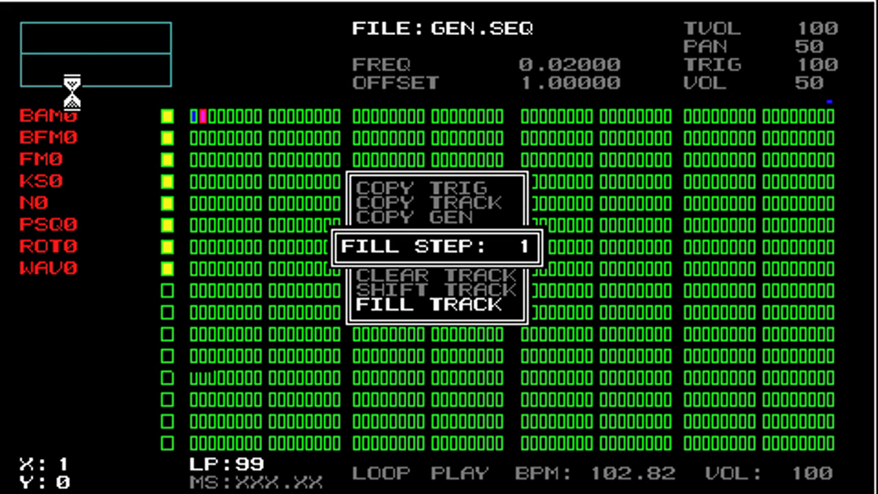
pyautogui.press('Return')
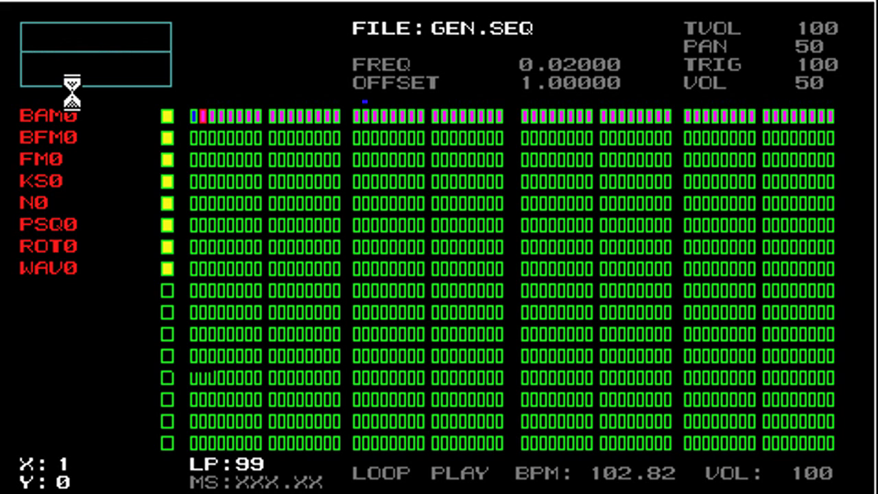
# Step: Open the BAM0 synth's generator parameters for the track's first step
pyautogui.press('Left')
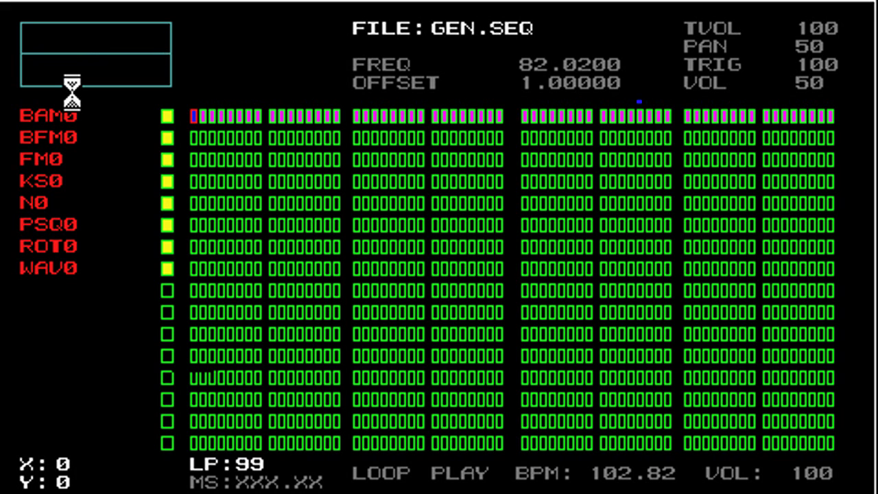
pyautogui.press('Escape')
pyautogui.press('Up')
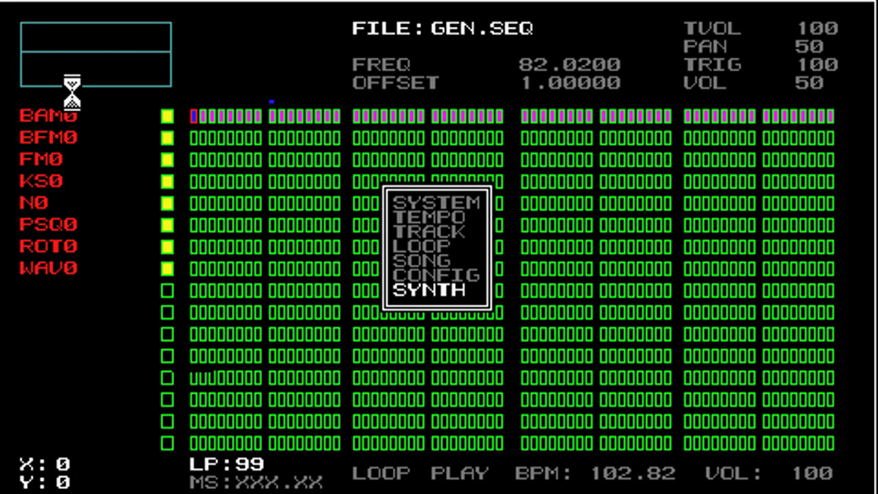
pyautogui.press('Return')
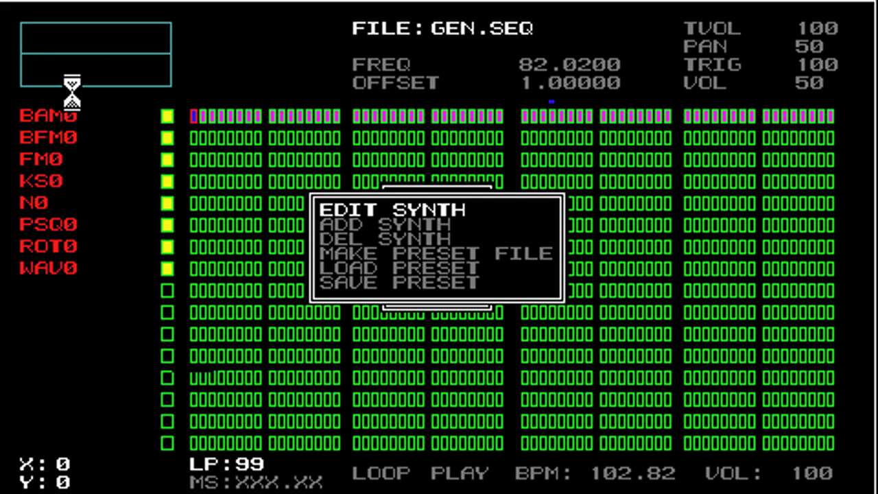
pyautogui.press('Return')
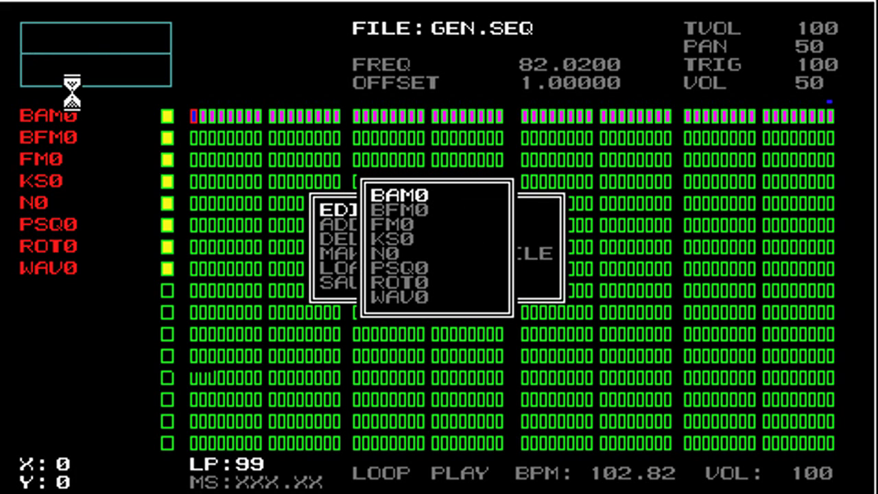
pyautogui.press('Return')
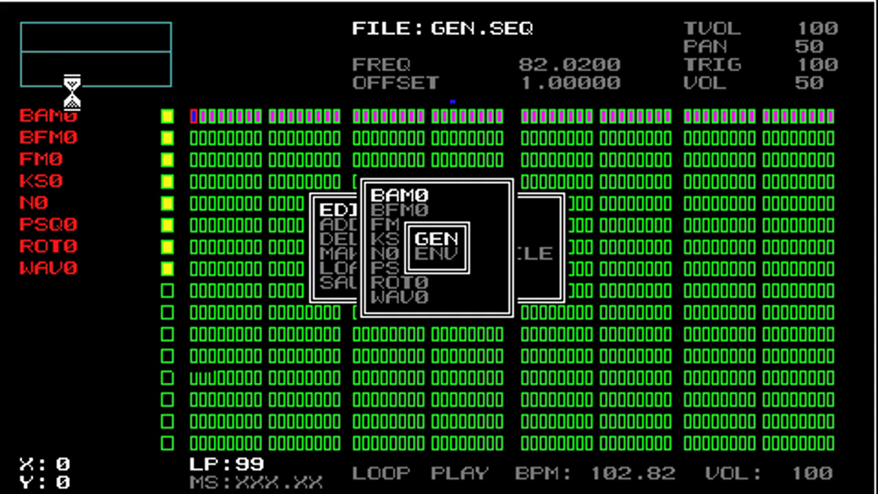
pyautogui.press('Return')
# Step: Open the BAM0 synth's envelope parameters and set EXPMULT to 0.999870
pyautogui.press('Escape')
pyautogui.press('Down')
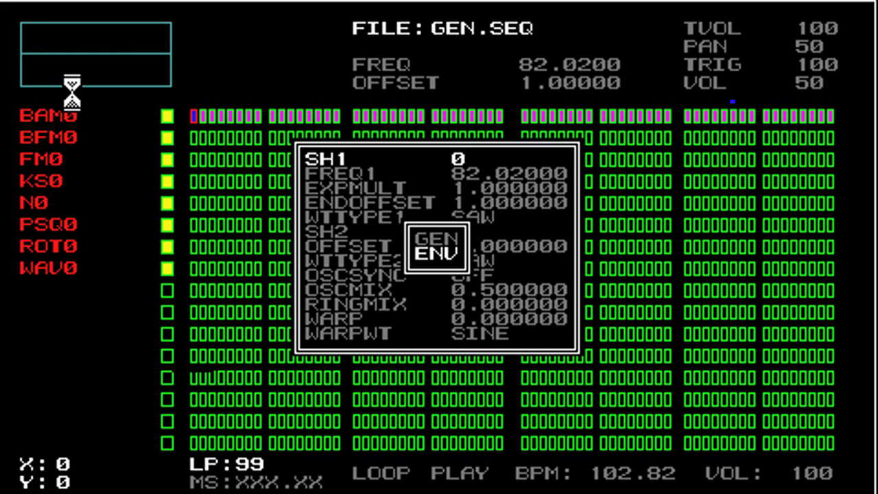
pyautogui.press('Return')
pyautogui.press('Down')
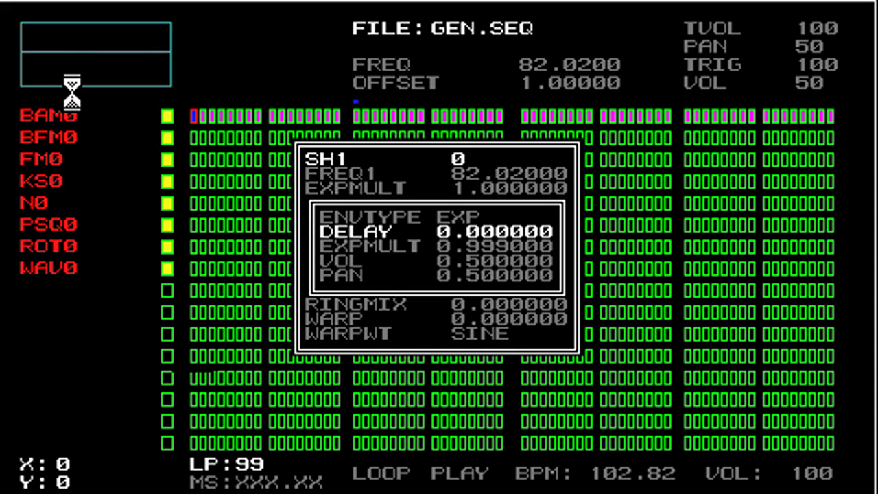
pyautogui.press('Down')
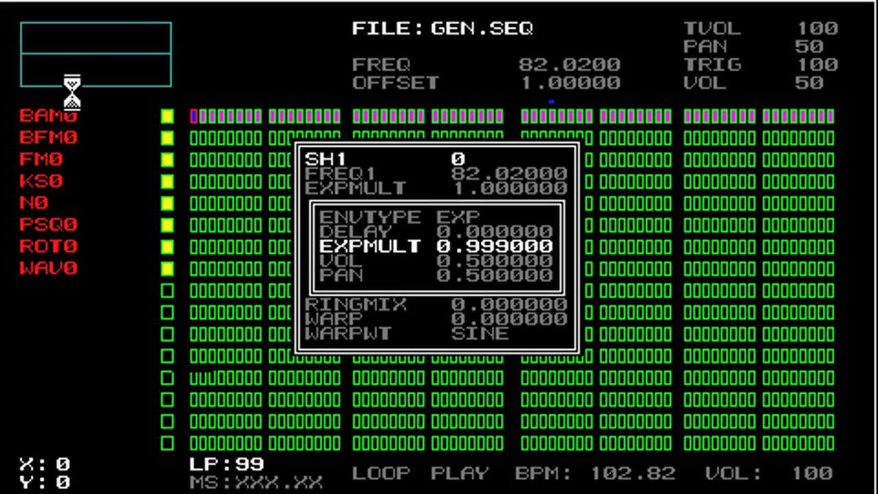
pyautogui.moveTo(72, 92); pyautogui.dragTo(76, 72)
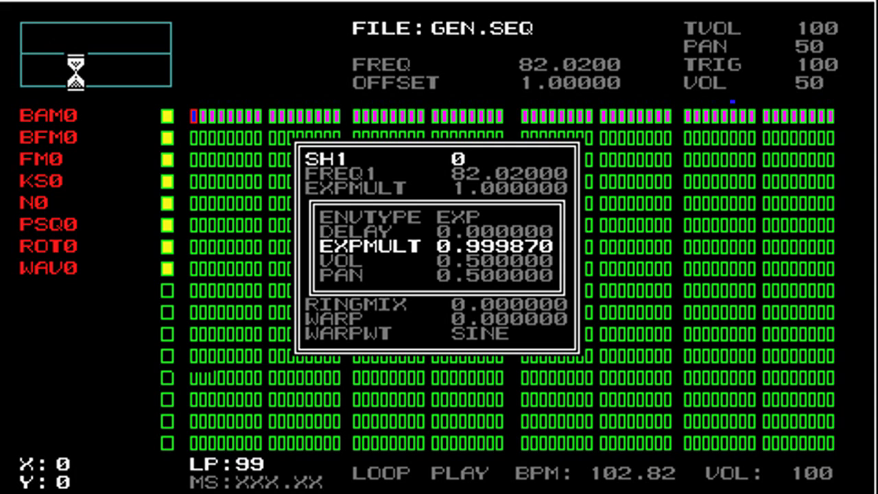
pyautogui.press('Escape')
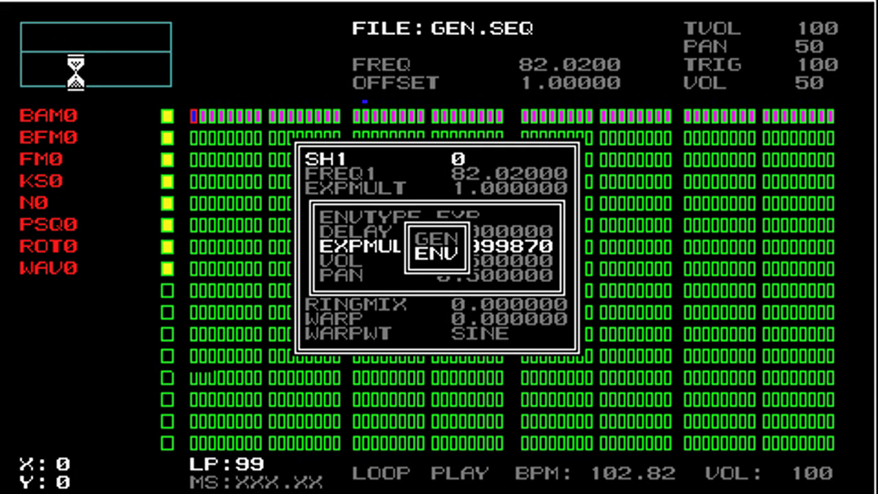
# Step: Return to the BAM0 generator parameters and set FREQ1 to 81.61990 for the track's second step
pyautogui.press('Up')
pyautogui.press('Return')
pyautogui.press('Down')
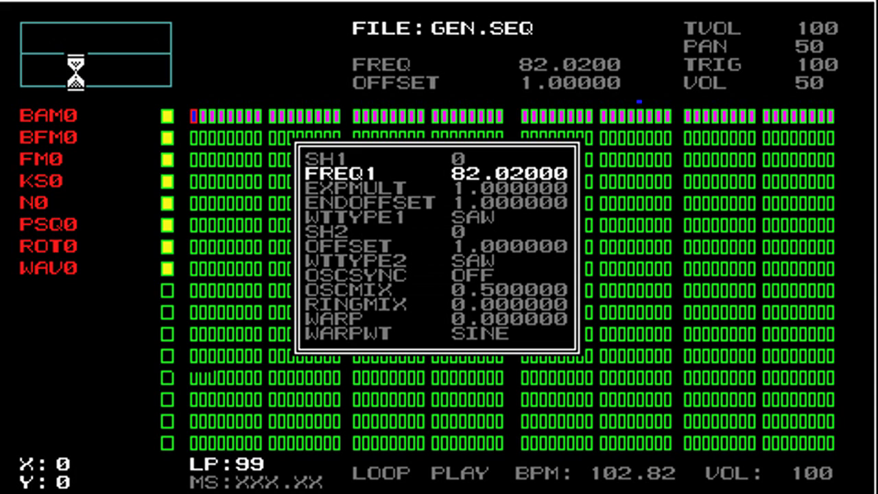
pyautogui.press('Down')
pyautogui.press('Down')
pyautogui.press('Up')
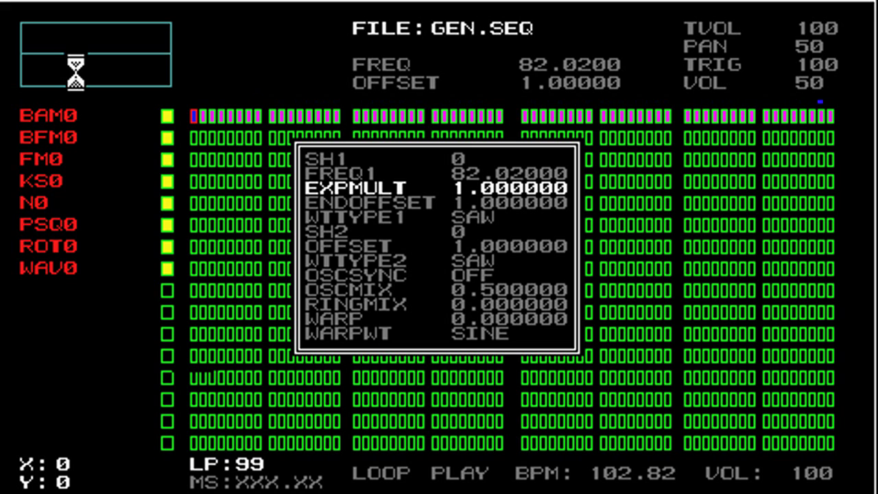
pyautogui.press('Up')
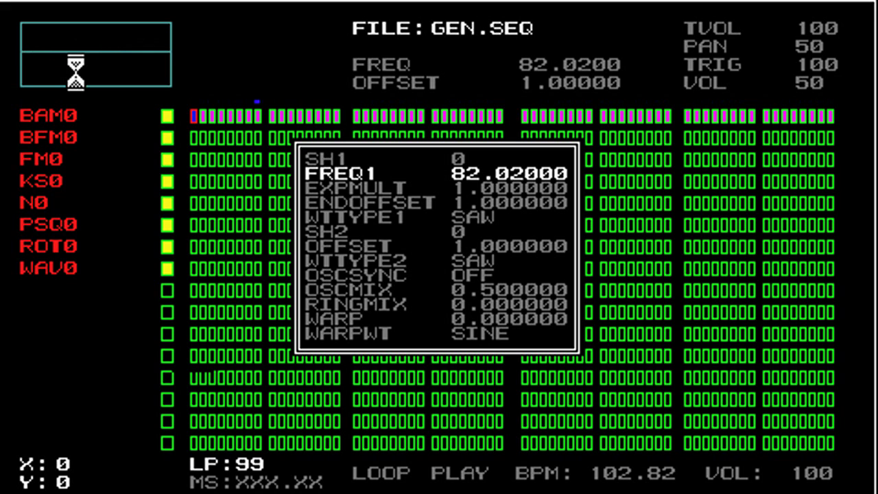
pyautogui.press('Right')
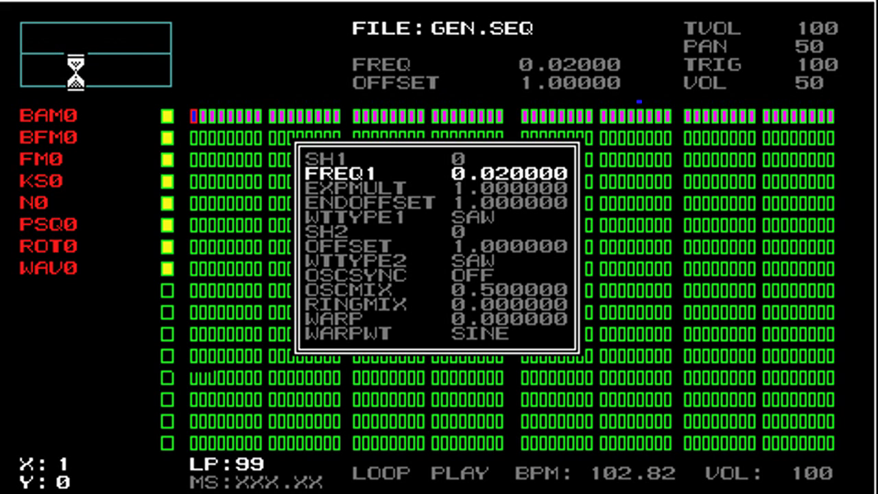
pyautogui.moveTo(76, 72)
pyautogui.mouseDown()
pyautogui.moveTo(70, 2)
pyautogui.moveTo(71, 105)
pyautogui.moveTo(66, 11)
pyautogui.mouseUp()
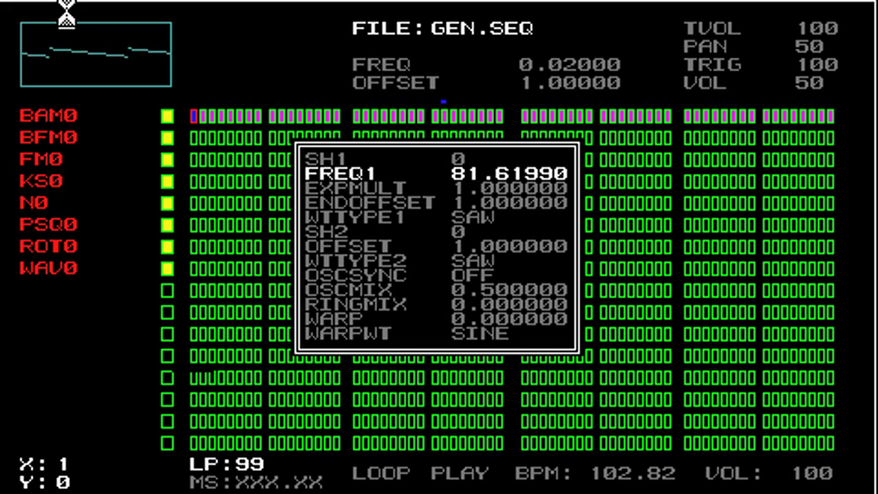
# Step: Reopen the BAM0 envelope parameters and examine the EXPMULT setting
pyautogui.press('Escape')
pyautogui.press('Down')
pyautogui.press('Return')
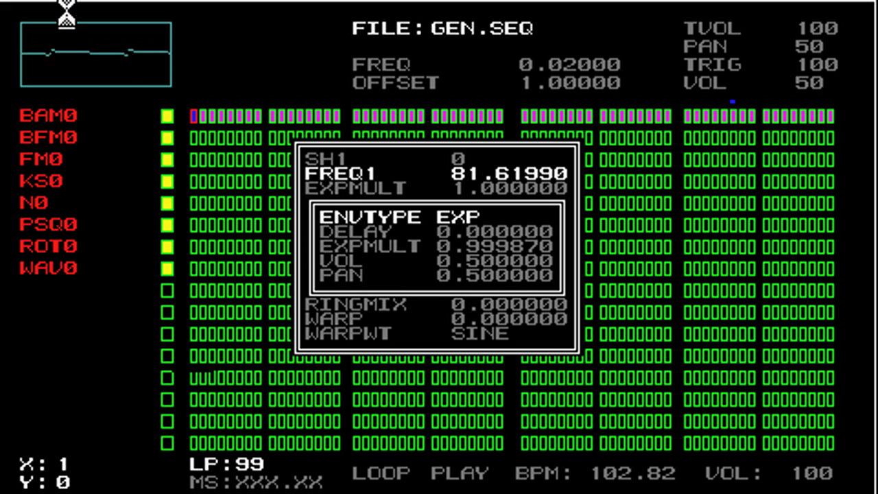
pyautogui.press('Down')
pyautogui.press('Down')
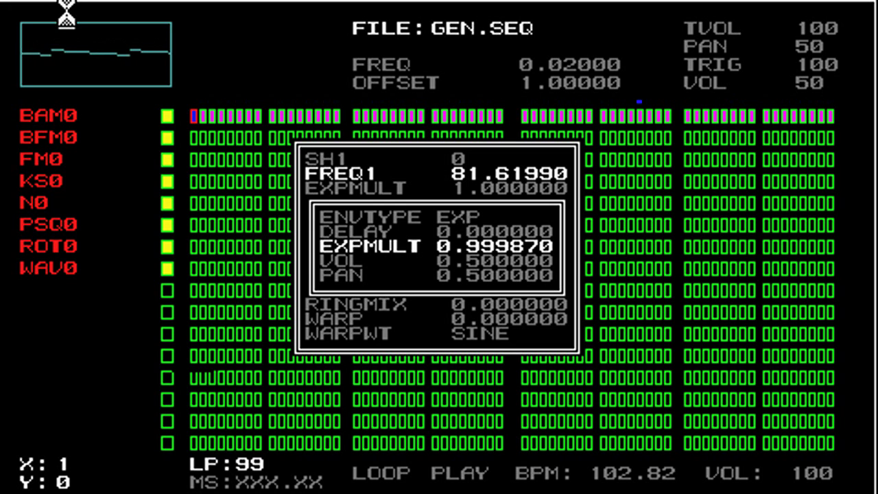
pyautogui.press('Escape')
pyautogui.press('Down')
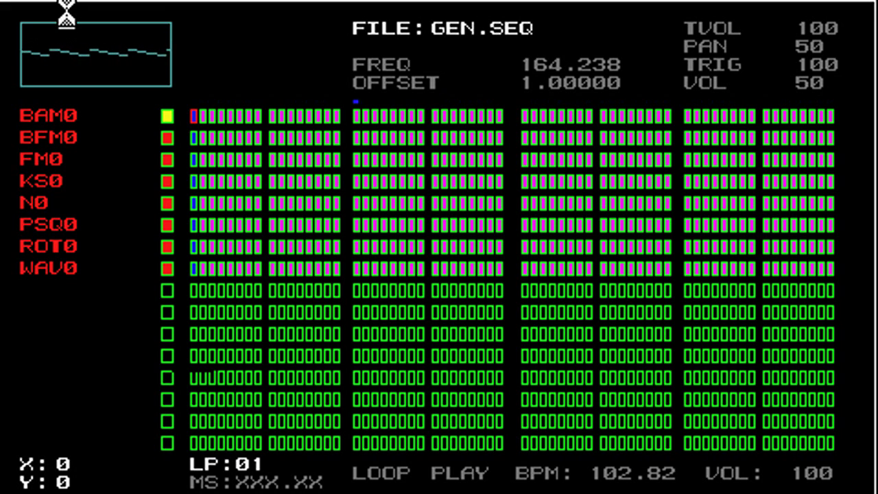
pyautogui.press('Escape')
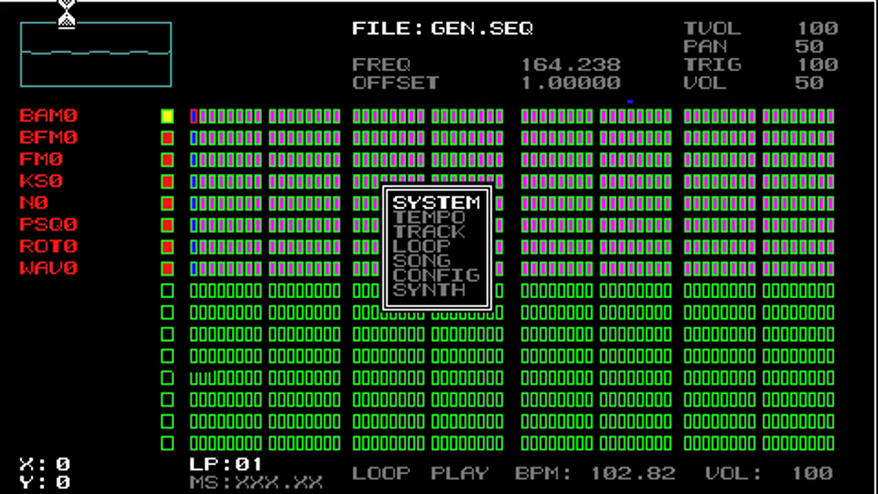
pyautogui.press('Up')
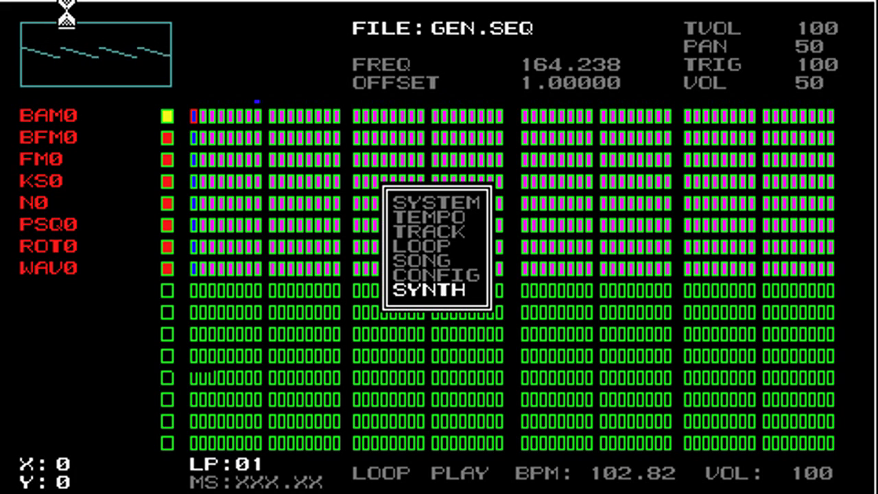
pyautogui.press('Escape')
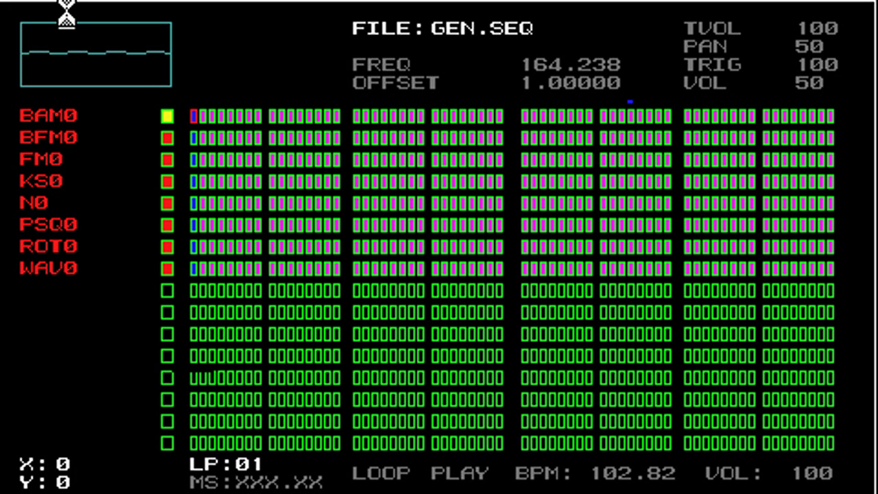
# Step: In loop 01, open the generator parameters of the BAM0 track's first step and raise FREQ1 to 192.8380
pyautogui.press('Return')
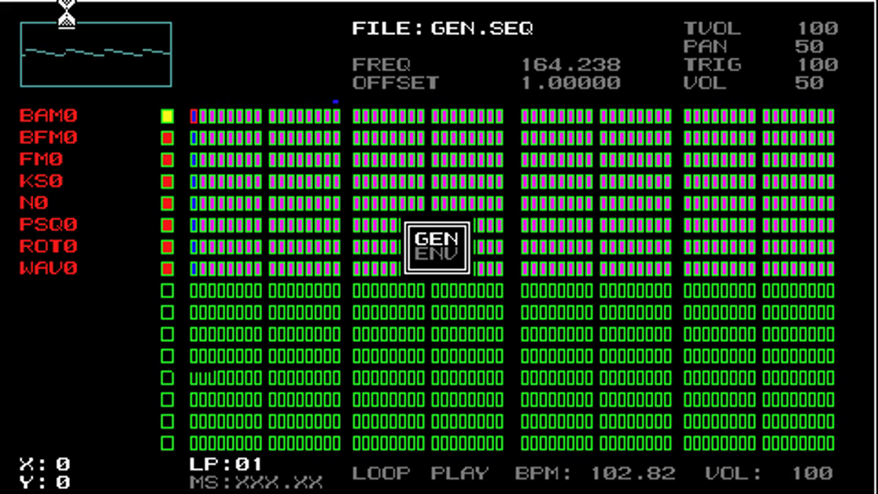
pyautogui.press('Return')
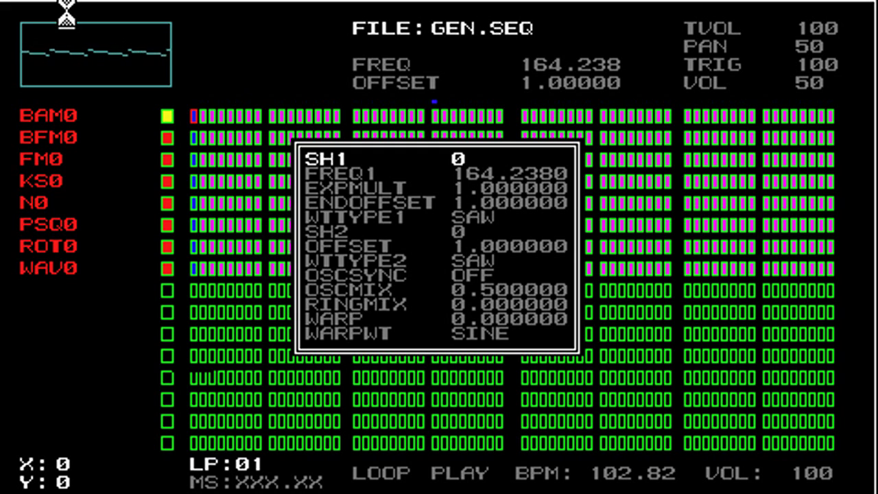
pyautogui.press('Down')
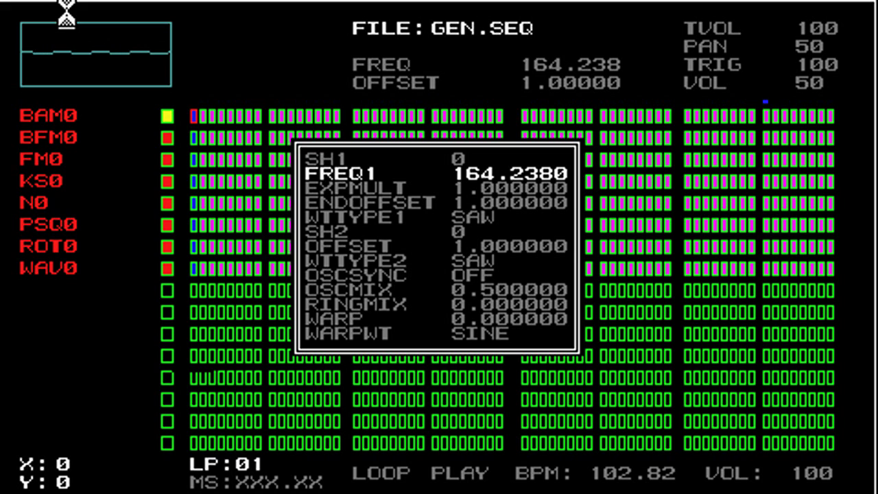
pyautogui.press('Right')
pyautogui.press('Right')
pyautogui.press('Right')
pyautogui.press('Right')
pyautogui.press('Right')
pyautogui.press('Right')
pyautogui.press('Right')
pyautogui.press('Right')
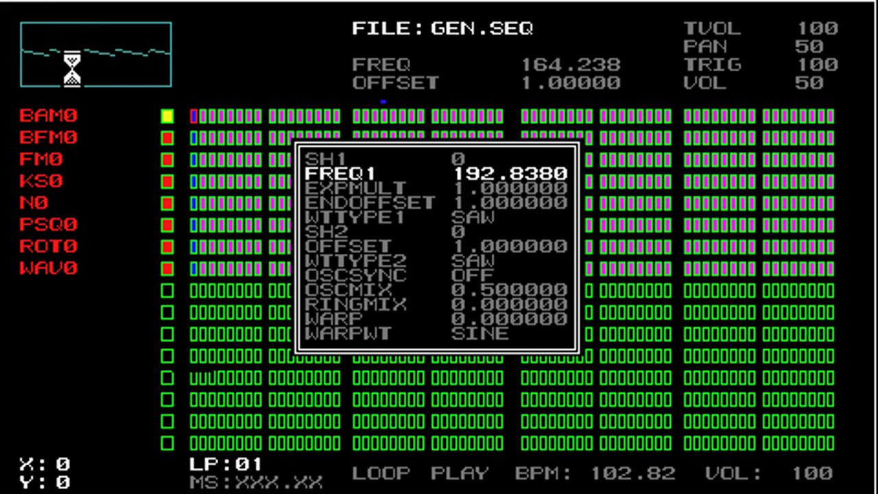
# Step: Sweep the BAM0 generator's FREQ1 down to 184.0380 and back up to 221.4370
pyautogui.press('Left')
pyautogui.press('Left')
pyautogui.press('Left')
pyautogui.press('Left')
pyautogui.press('Left')
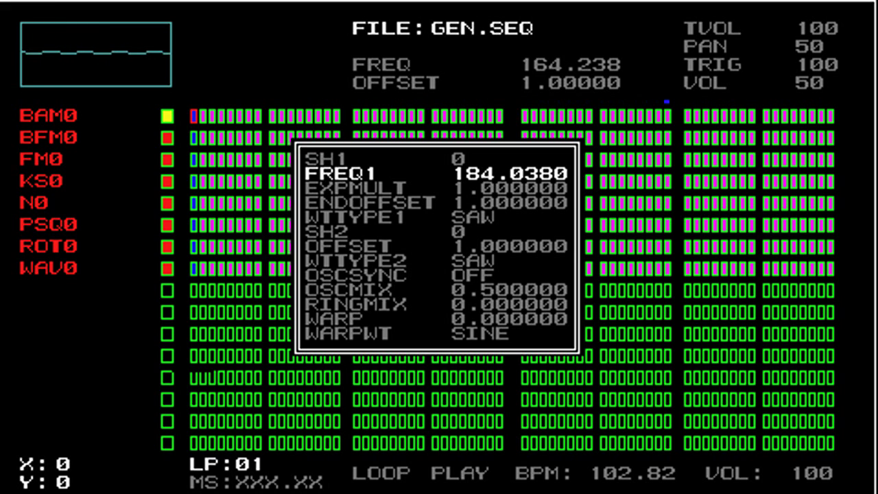
pyautogui.press('Right')
pyautogui.press('Right')
pyautogui.press('Right')
pyautogui.press('Right')
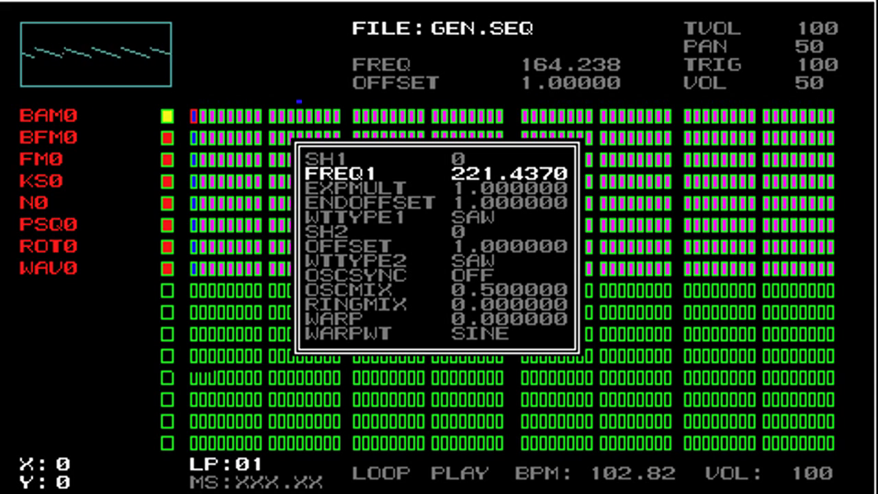
# Step: Lower FREQ1 of the BAM0 generator to 170.6380
pyautogui.press('Left')
pyautogui.press('Left')
pyautogui.press('Left')
pyautogui.press('Left')
pyautogui.press('Left')
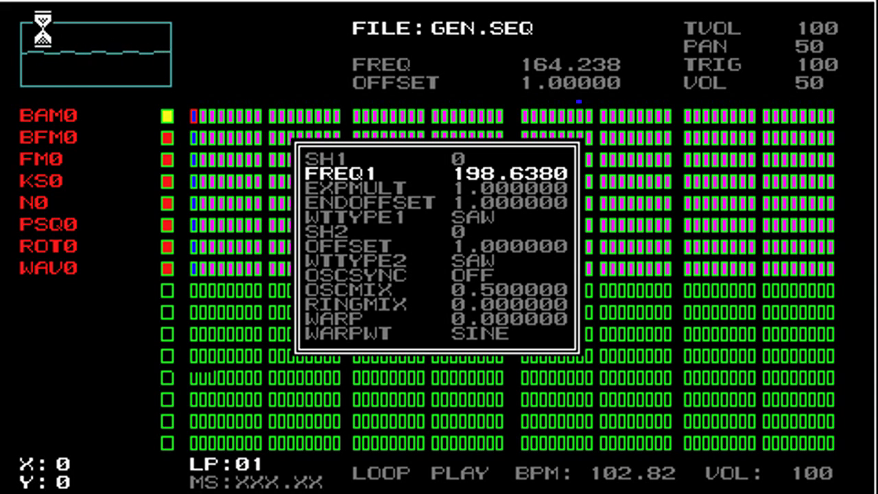
pyautogui.press('Left')
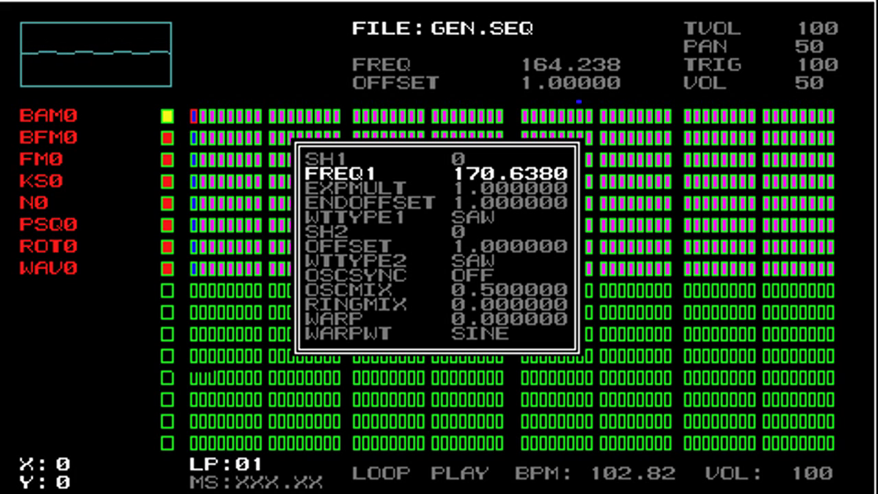
# Step: Fine-tune FREQ1 in small increments up to 170.7380
pyautogui.press('Up')
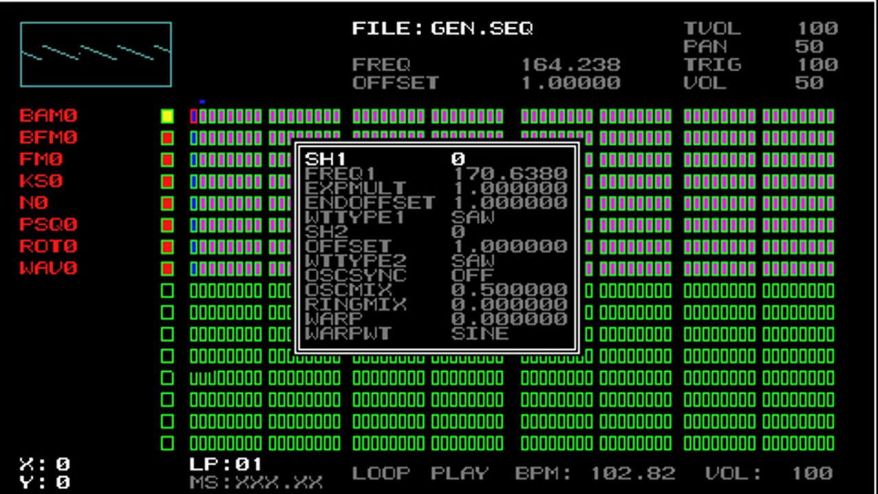
pyautogui.press('Down')
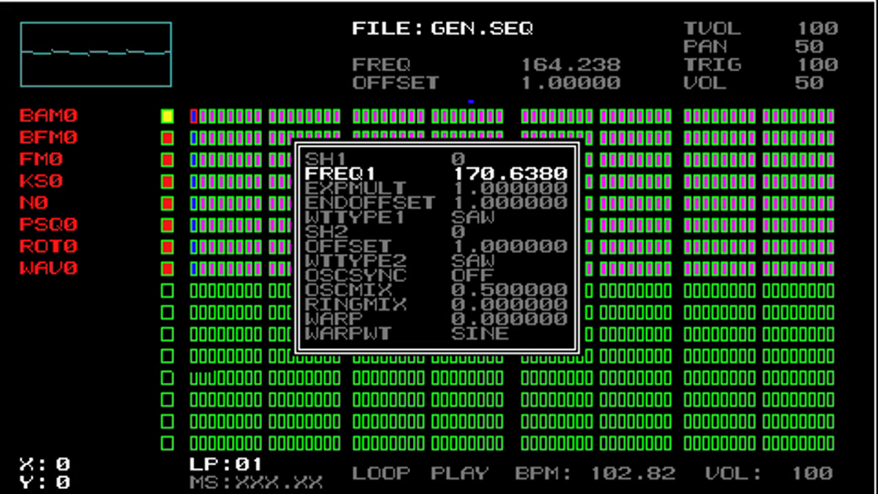
pyautogui.press('Right')
pyautogui.press('Right')
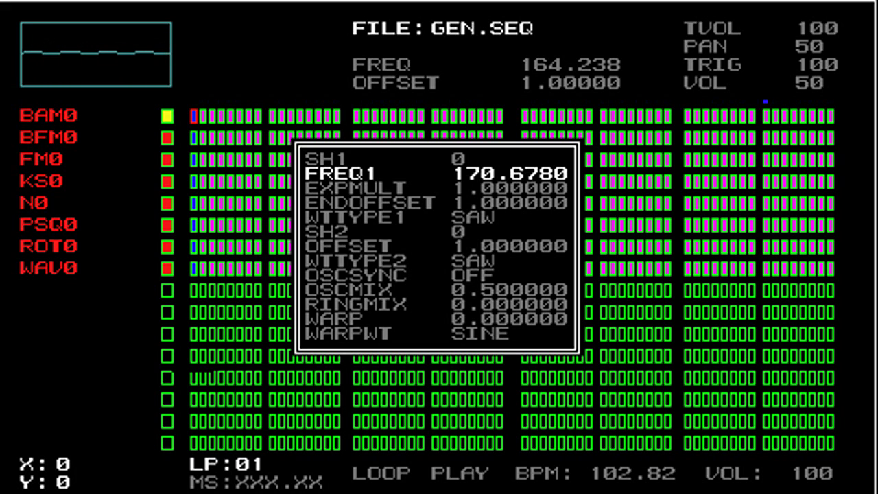
pyautogui.press('Right')
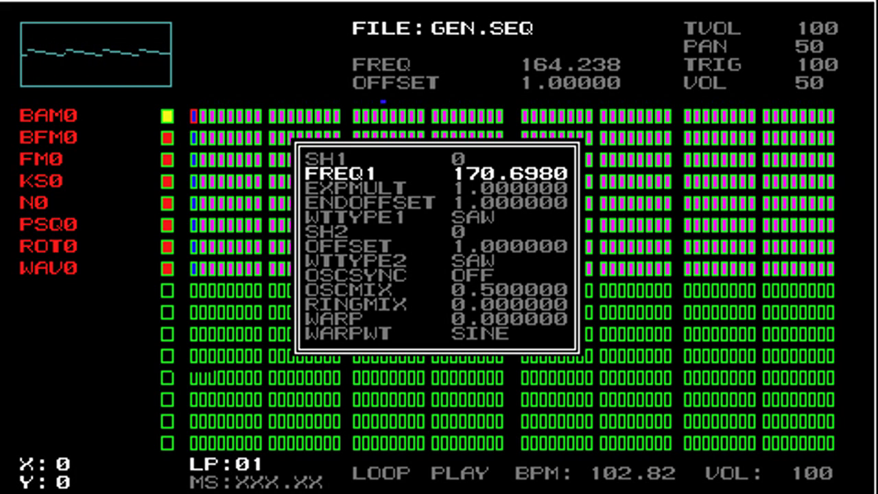
pyautogui.press('Right')
pyautogui.press('Right')
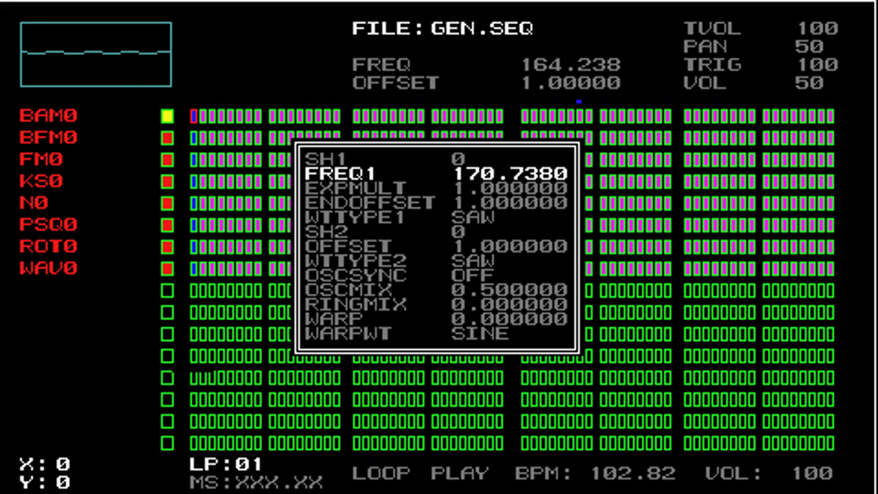
# Step: Detune the BAM0 generator's OFFSET slightly down to 0.999000 and back up to 1.001240
pyautogui.press('Down')
pyautogui.press('Down')
pyautogui.press('Down')
pyautogui.press('Down')
pyautogui.press('Down')
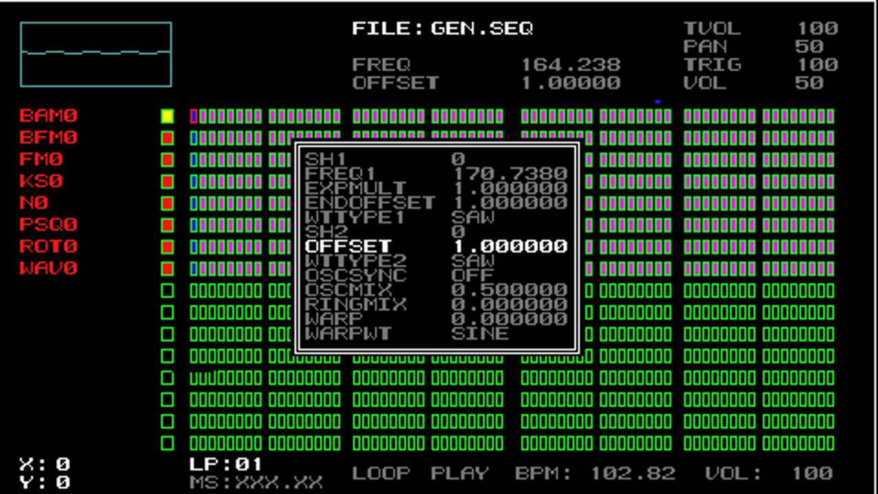
pyautogui.press('Left')
pyautogui.press('Left')
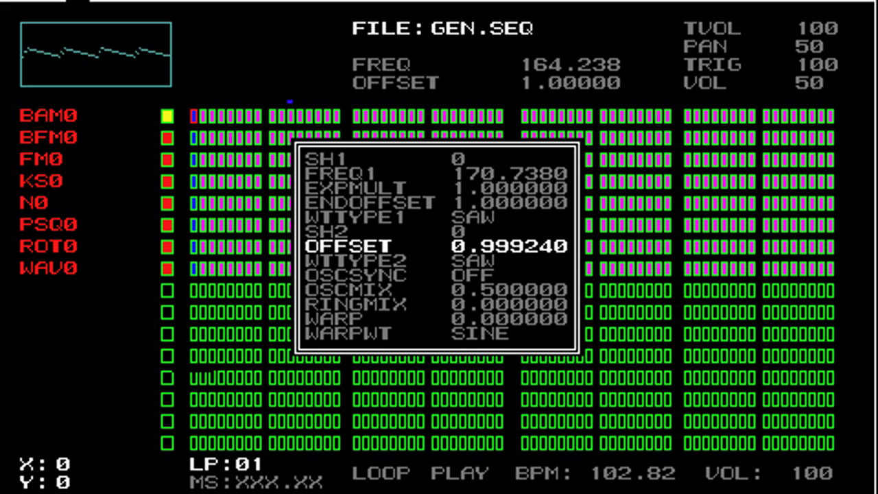
pyautogui.press('Left')
pyautogui.press('Left')
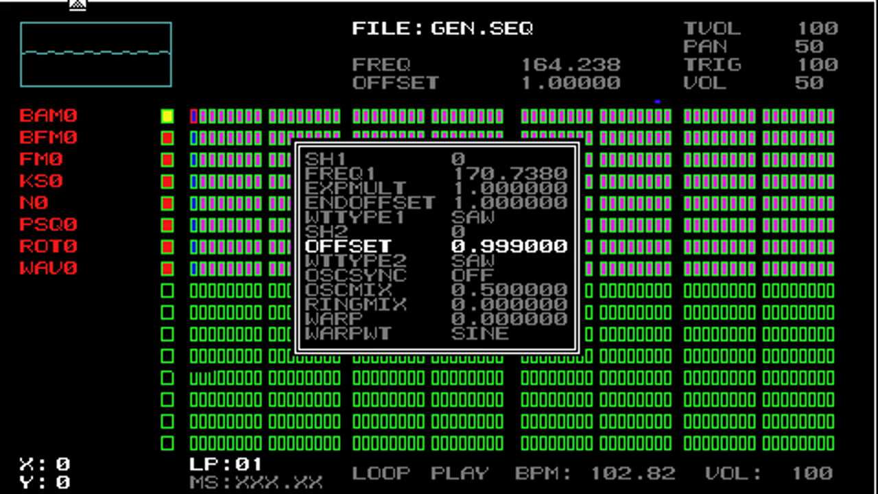
pyautogui.press('Right')
pyautogui.press('Right')
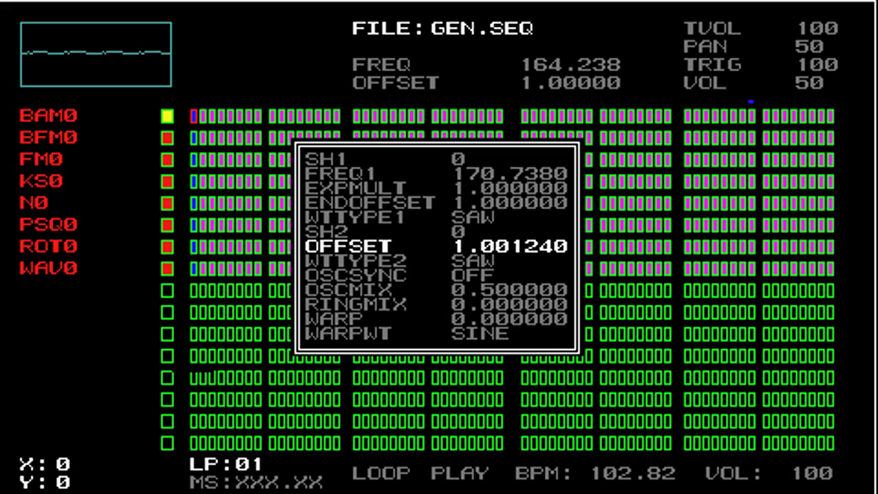
# Step: Sweep OFFSET of the BAM0 generator down to 0.500360
pyautogui.press('Left')
pyautogui.press('Left')
pyautogui.press('Left')
pyautogui.press('Left')
pyautogui.press('Left')
pyautogui.press('Left')
pyautogui.press('Left')
pyautogui.press('Left')
pyautogui.press('Left')
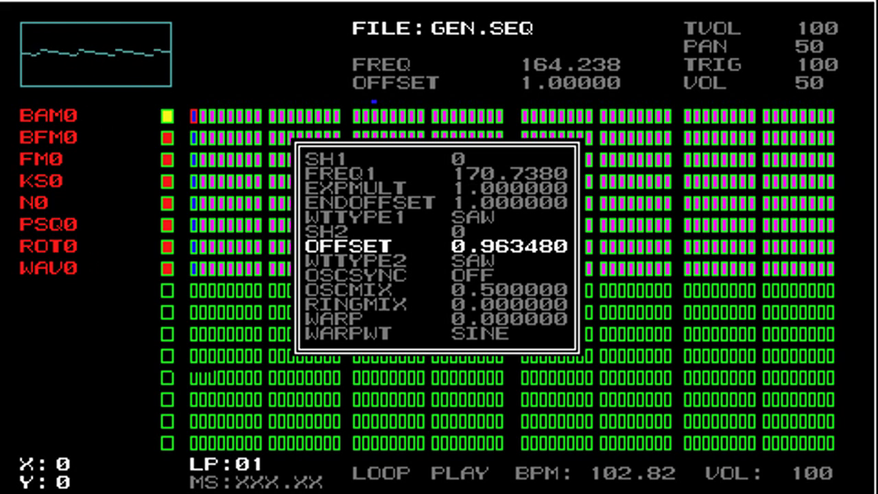
pyautogui.press('Left')
pyautogui.press('Left')
pyautogui.press('Left')
pyautogui.press('Left')
pyautogui.press('Left')
pyautogui.press('Left')
pyautogui.press('Left')
pyautogui.press('Left')
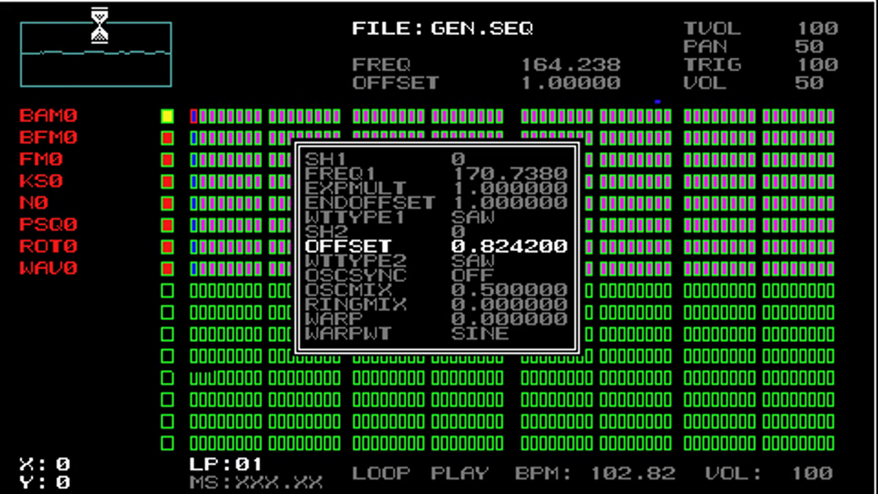
pyautogui.moveTo(80, 2); pyautogui.dragTo(81, 138)
pyautogui.press('Right')
pyautogui.press('Right')
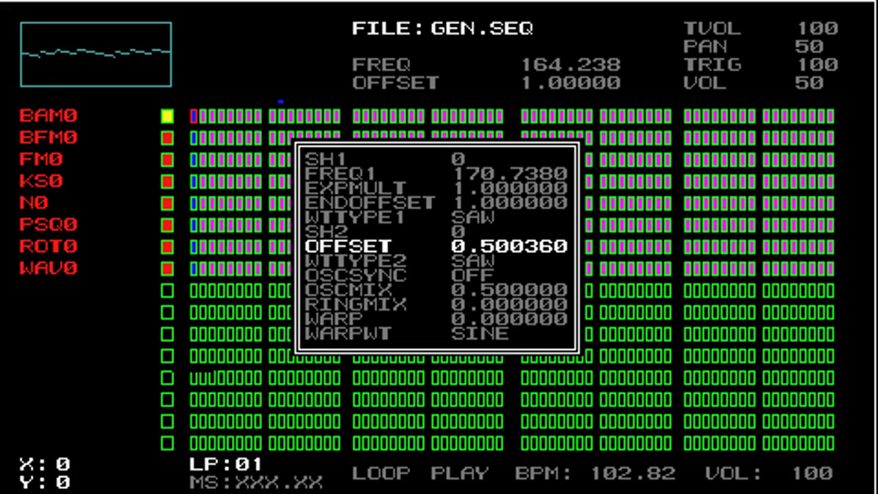
# Step: Return to FREQ1 and raise it to 311.3400
pyautogui.press('Up')
pyautogui.press('Up')
pyautogui.press('Up')
pyautogui.press('Up')
pyautogui.press('Up')
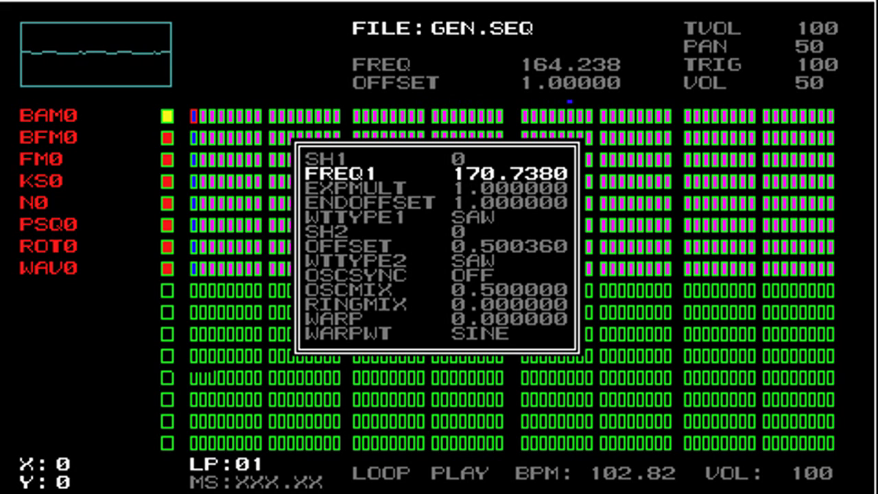
pyautogui.press('Right')
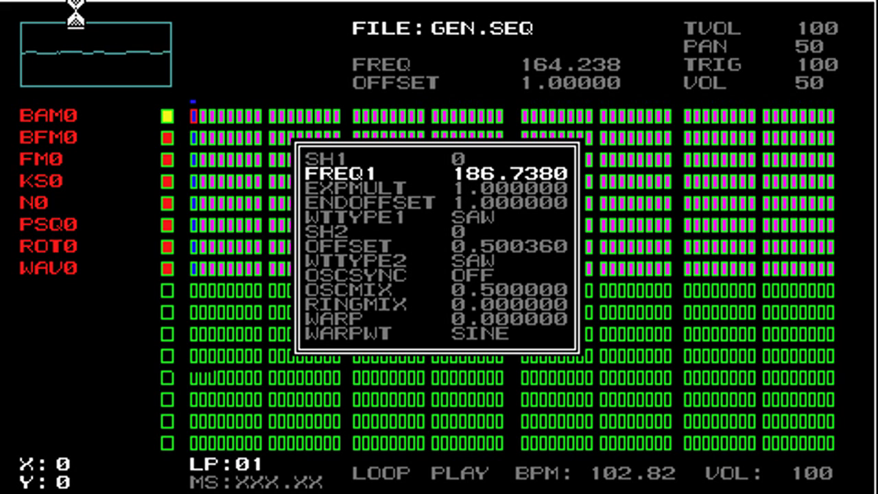
pyautogui.press('Right')
pyautogui.press('Right')
pyautogui.press('Right')
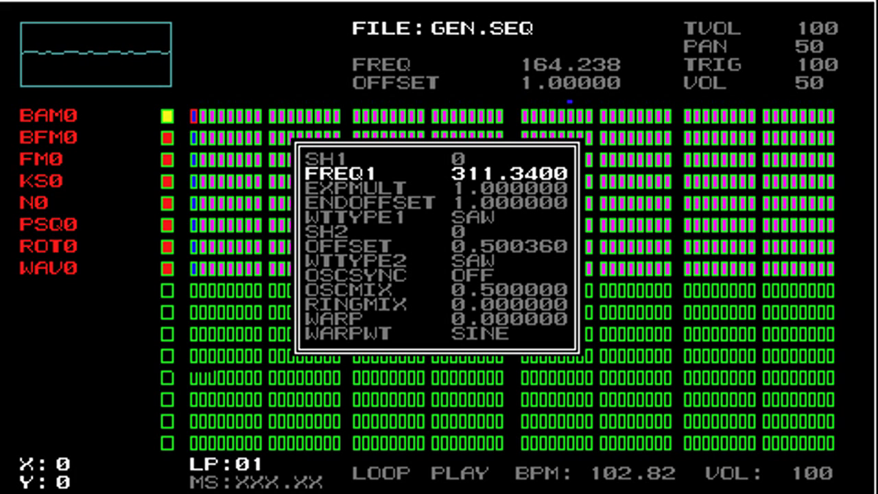
# Step: Raise the BAM0 generator's OFFSET to 2.000490
pyautogui.press('Down')
pyautogui.press('Down')
pyautogui.press('Down')
pyautogui.press('Down')
pyautogui.press('Down')
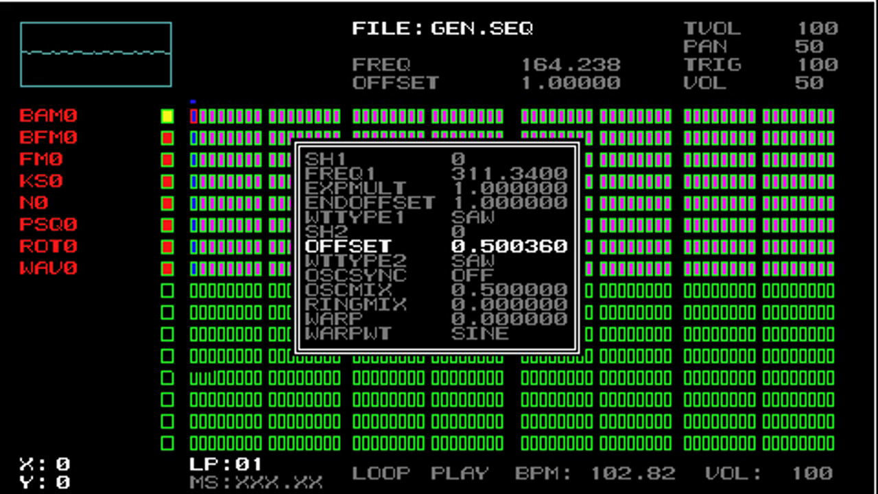
pyautogui.press('Right')
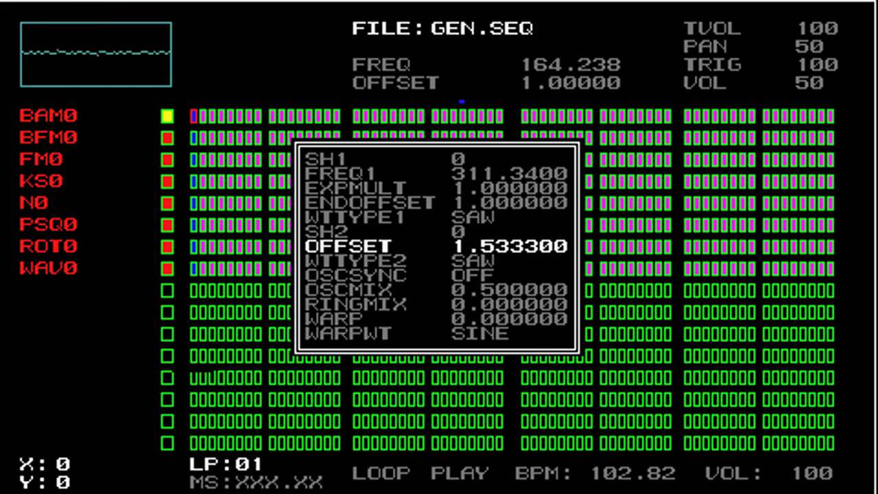
pyautogui.press('Right')
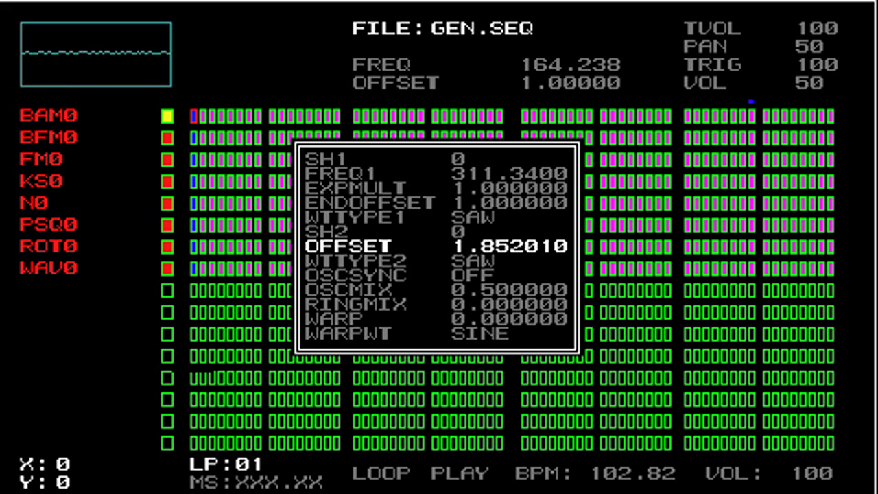
pyautogui.press('Right')
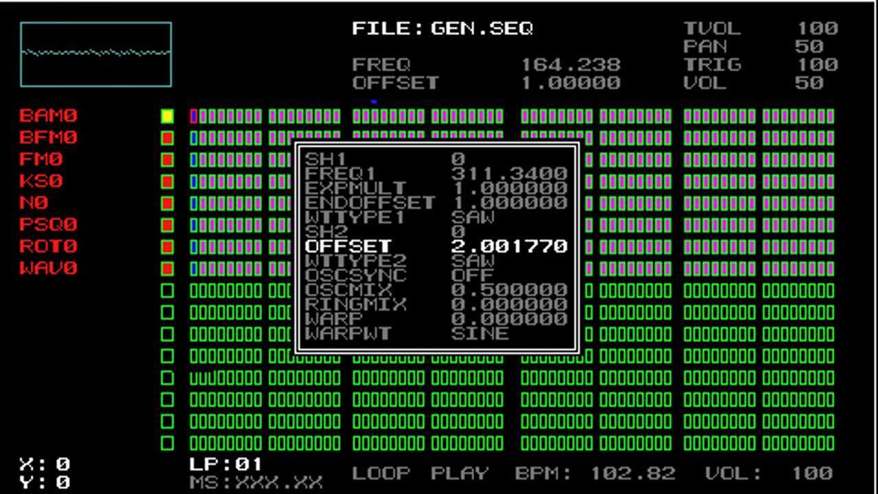
pyautogui.press('Left')
pyautogui.press('Right')
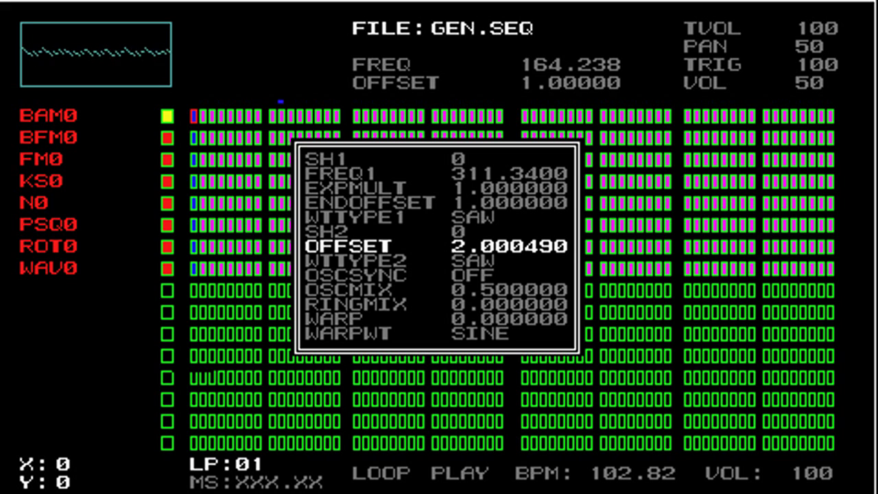
# Step: Reset OFFSET to its default of 1.000000
pyautogui.press('Delete')
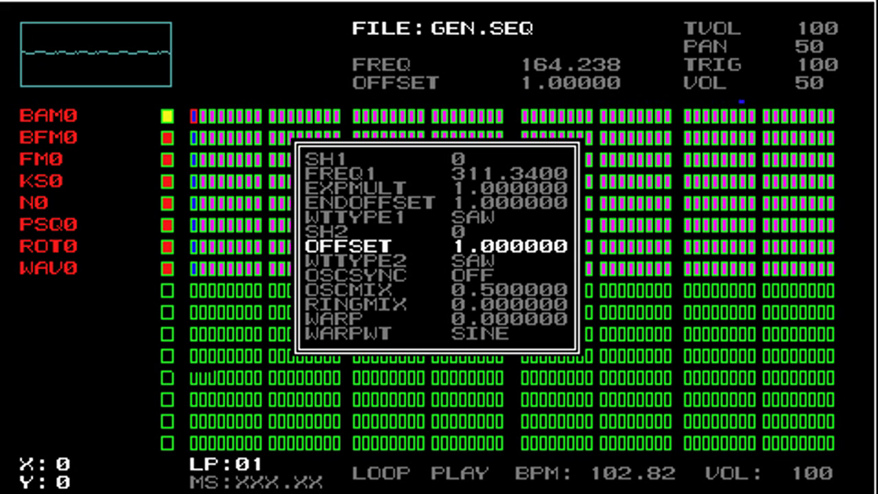
pyautogui.press('Right')
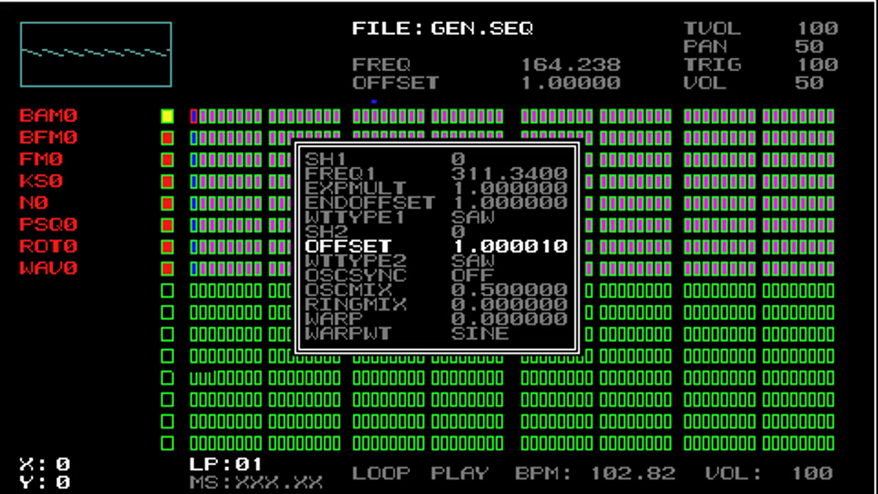
pyautogui.press('Down')
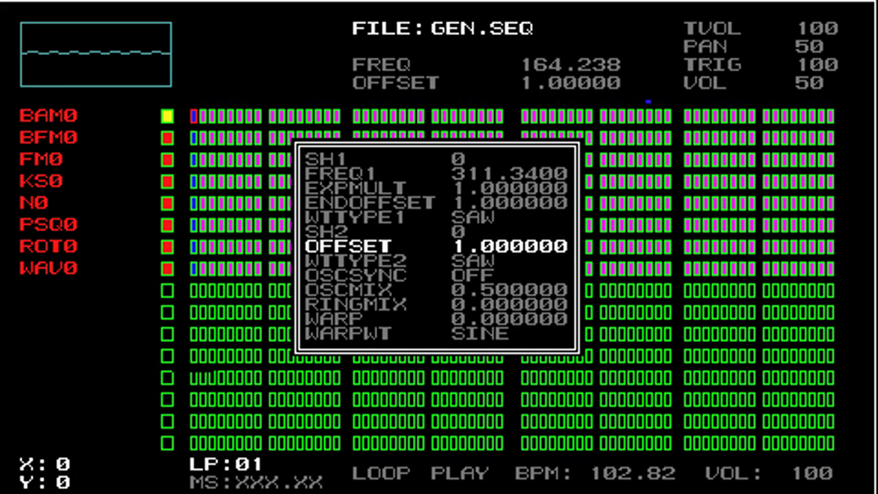